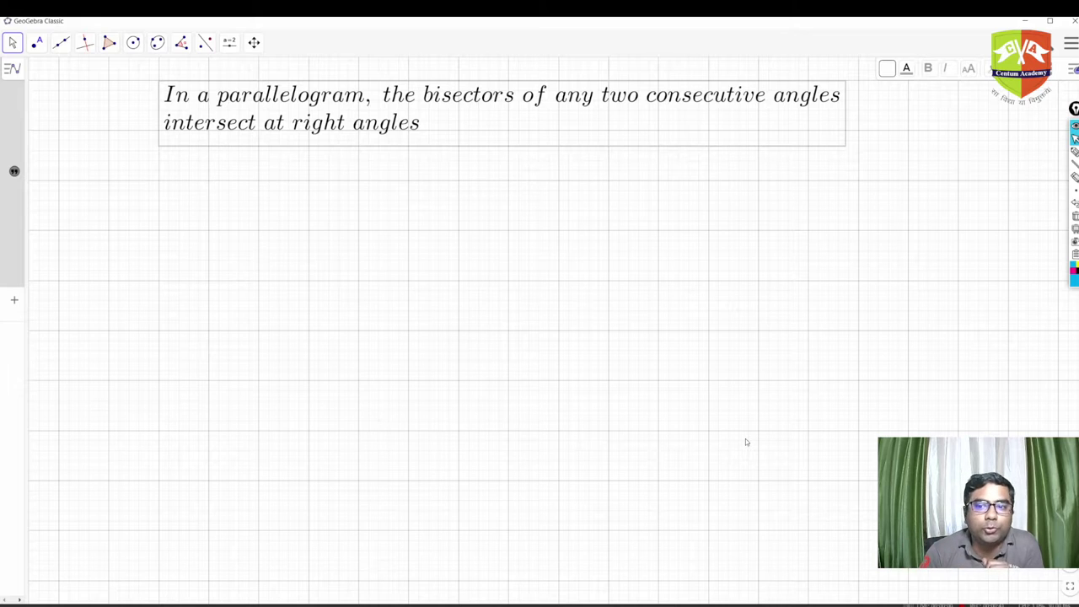
- Select the Polygon tool from the point and polygon toolbar menus
left_click(42, 48)
left_click(109, 44)
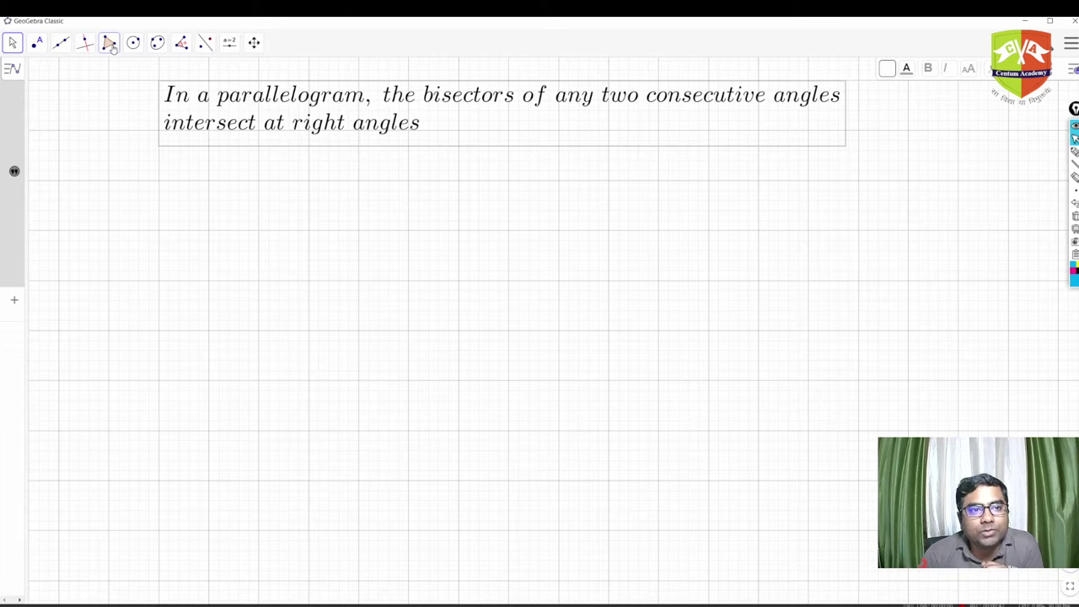
left_click(111, 44)
left_click(120, 74)
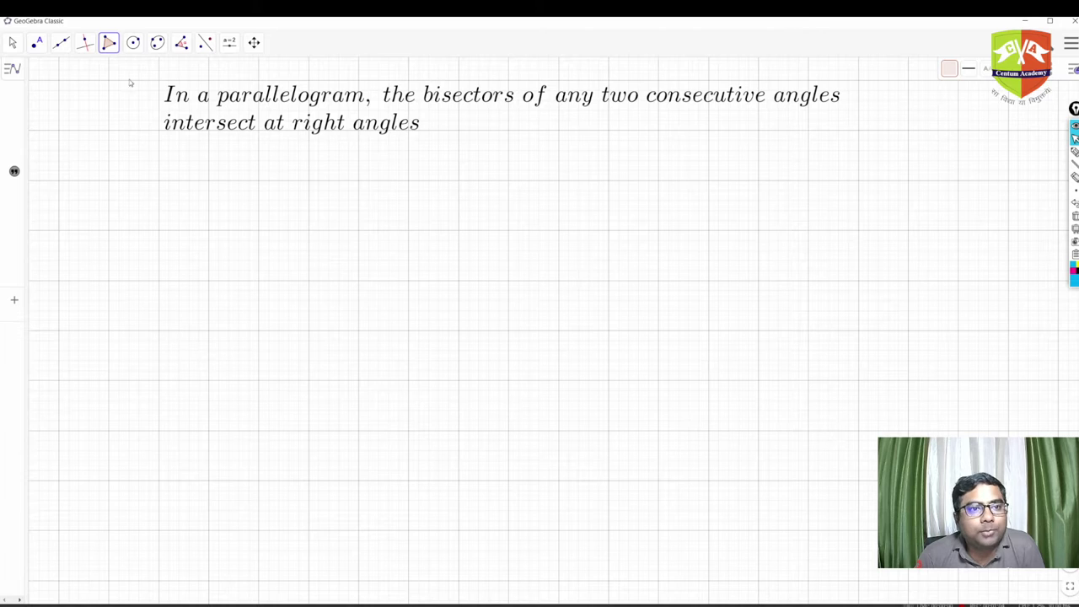
- Draw polygon ABCD with A and D along the top, B and C along the bottom, closing at A
left_click(108, 44)
left_click(118, 74)
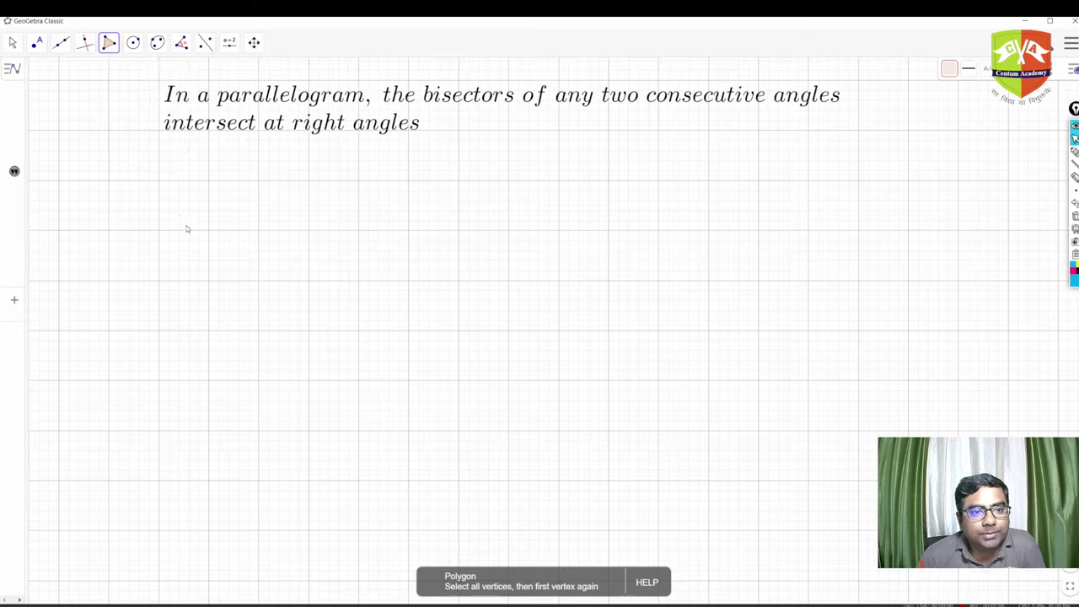
left_click(158, 181)
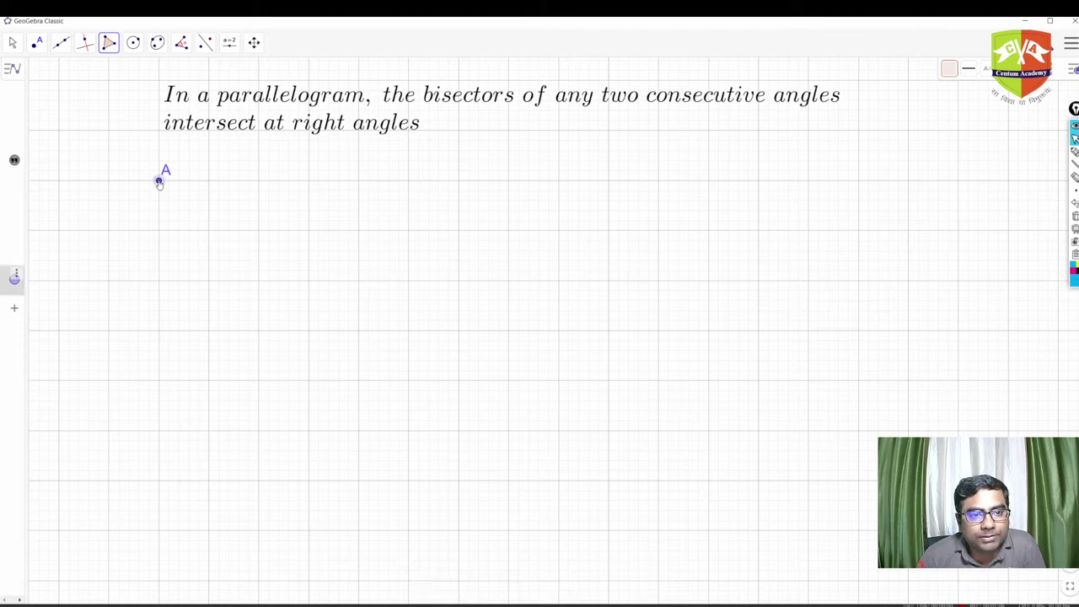
left_click(110, 330)
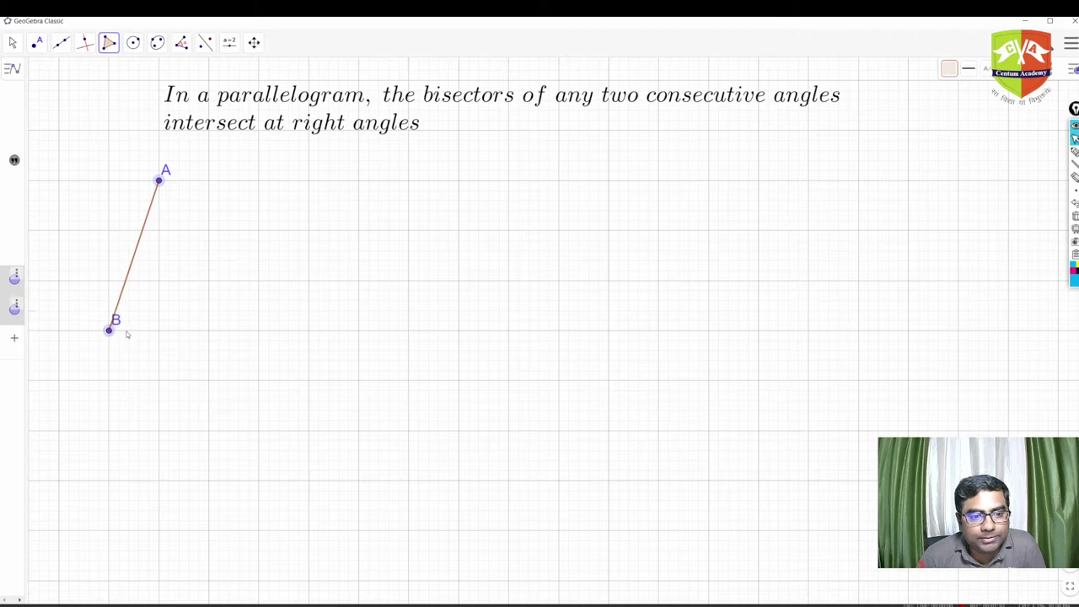
left_click(309, 330)
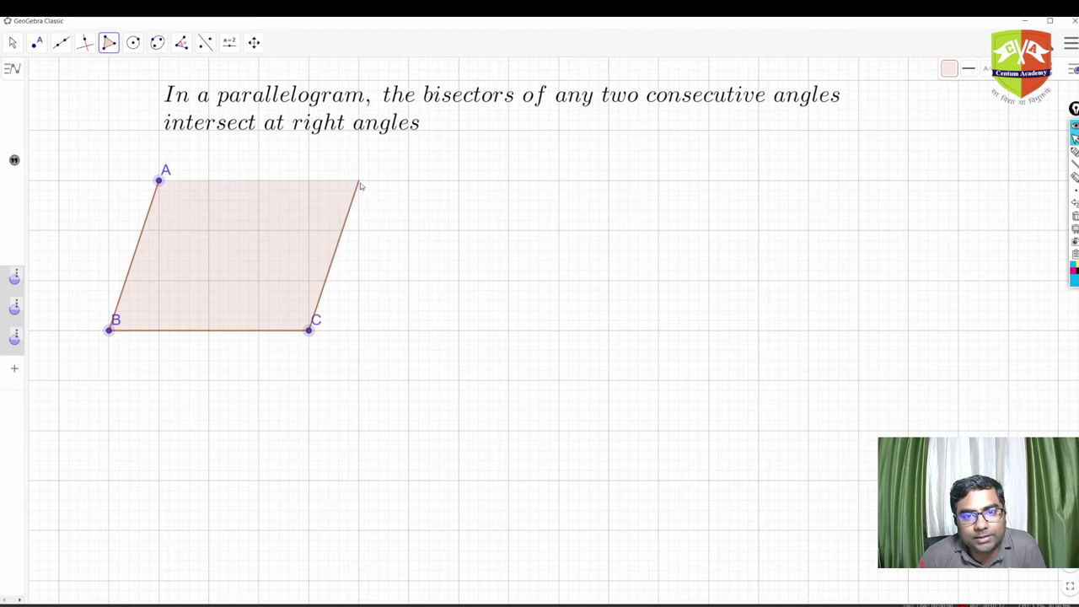
left_click(359, 180)
left_click(160, 182)
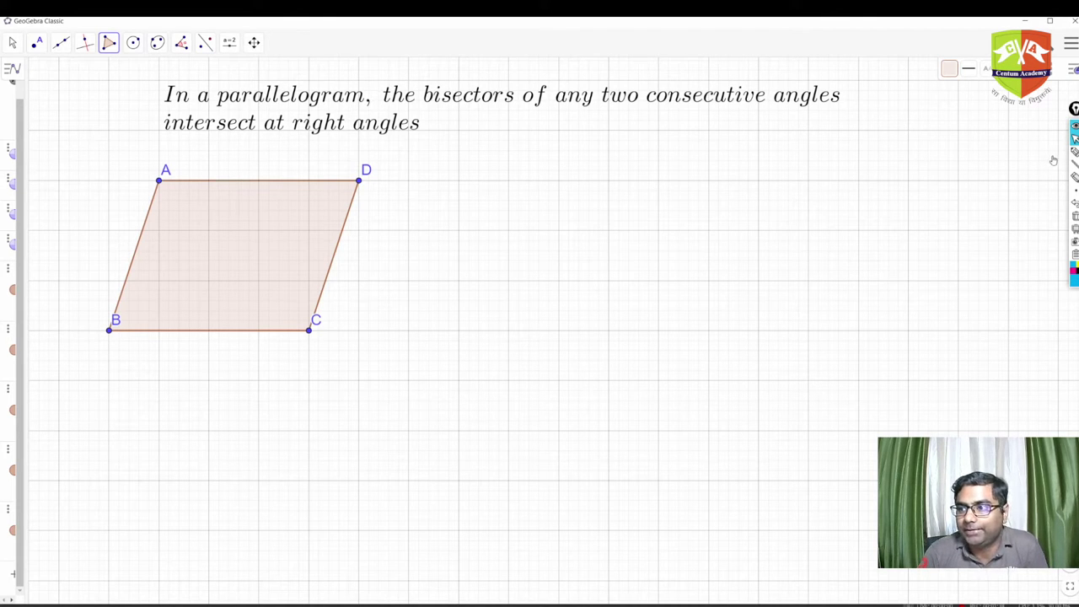
mouse_move(1075, 152)
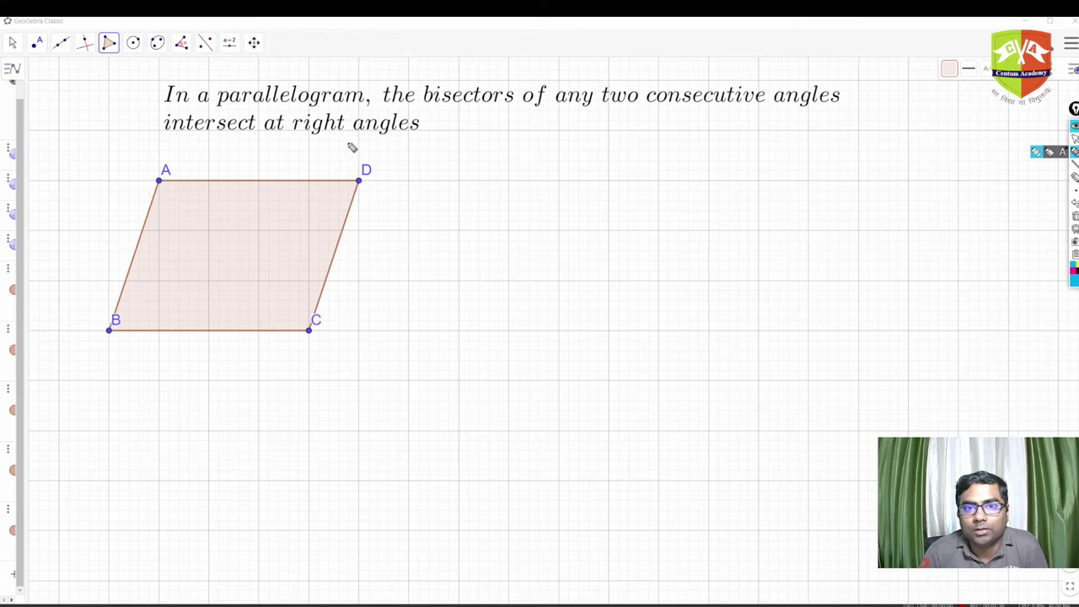
left_click_drag(654, 106, 840, 107)
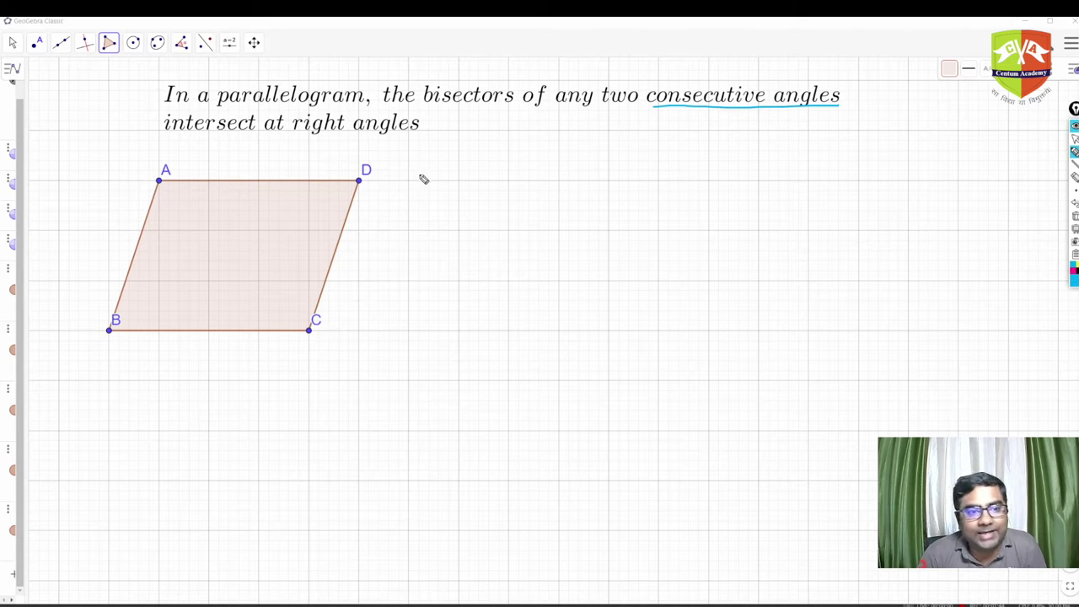
mouse_move(461, 145)
left_mouse_down()
mouse_move(448, 151)
mouse_move(475, 138)
mouse_move(534, 148)
left_mouse_up()
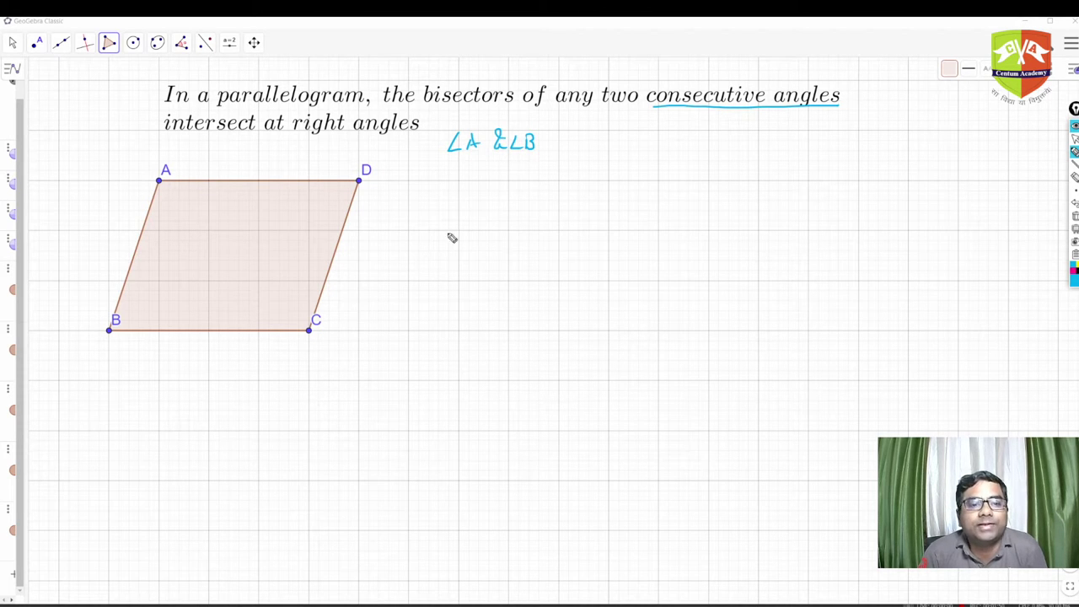
mouse_move(461, 163)
left_mouse_down()
mouse_move(465, 174)
mouse_move(558, 177)
left_mouse_up()
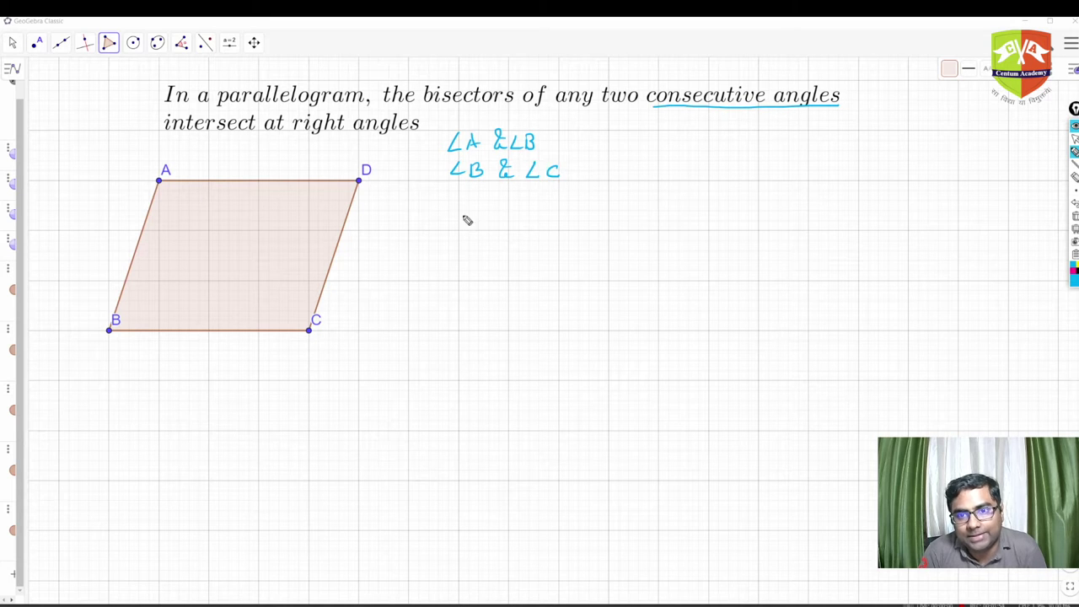
mouse_move(473, 192)
left_mouse_down()
mouse_move(516, 201)
mouse_move(508, 190)
mouse_move(510, 205)
mouse_move(549, 203)
left_mouse_up()
mouse_move(481, 221)
left_mouse_down()
mouse_move(483, 238)
mouse_move(496, 238)
left_mouse_up()
left_click_drag(498, 234, 528, 238)
mouse_move(533, 238)
left_mouse_down()
mouse_move(541, 223)
mouse_move(548, 237)
mouse_move(504, 240)
left_mouse_up()
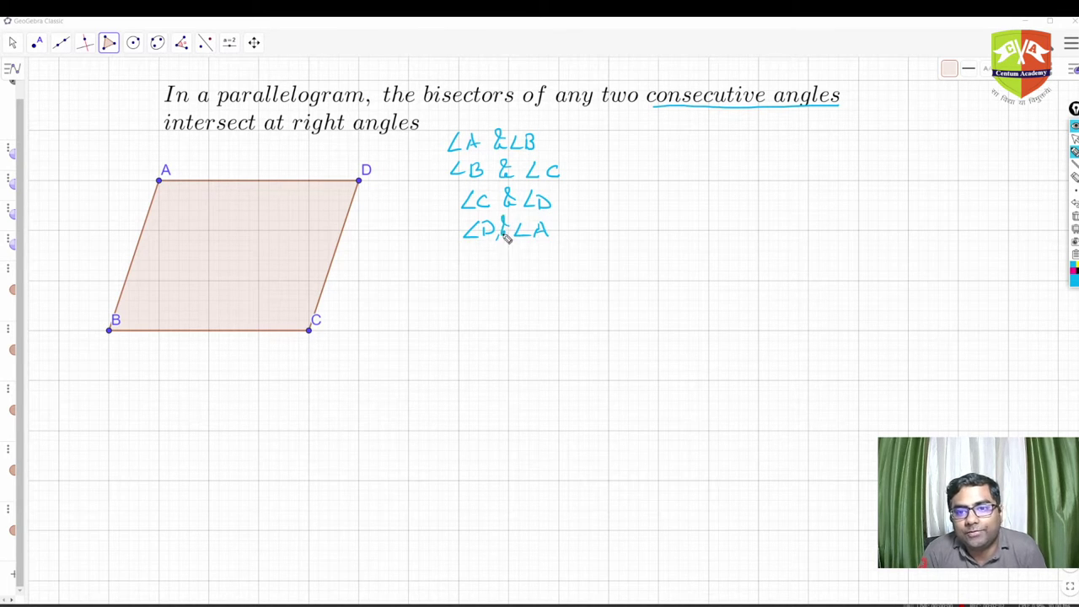
left_click_drag(563, 148, 597, 133)
left_click_drag(576, 169, 603, 160)
mouse_move(566, 204)
left_mouse_down()
mouse_move(590, 192)
mouse_move(584, 222)
left_mouse_up()
mouse_move(623, 135)
left_mouse_down()
mouse_move(635, 177)
mouse_move(608, 242)
left_mouse_up()
left_click_drag(658, 165, 704, 123)
left_click_drag(694, 134, 709, 132)
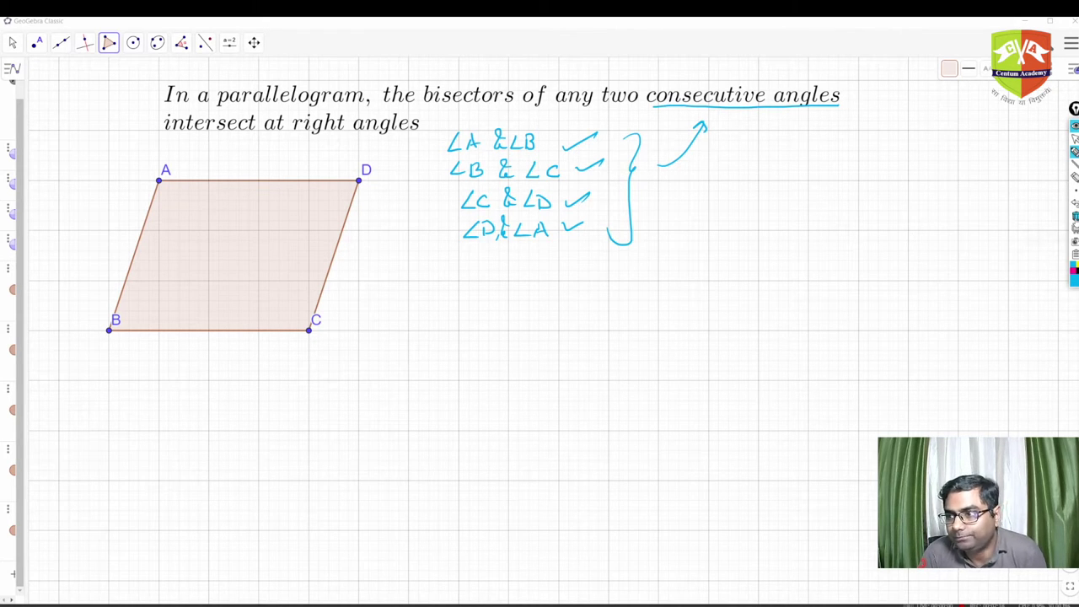
left_click(1074, 217)
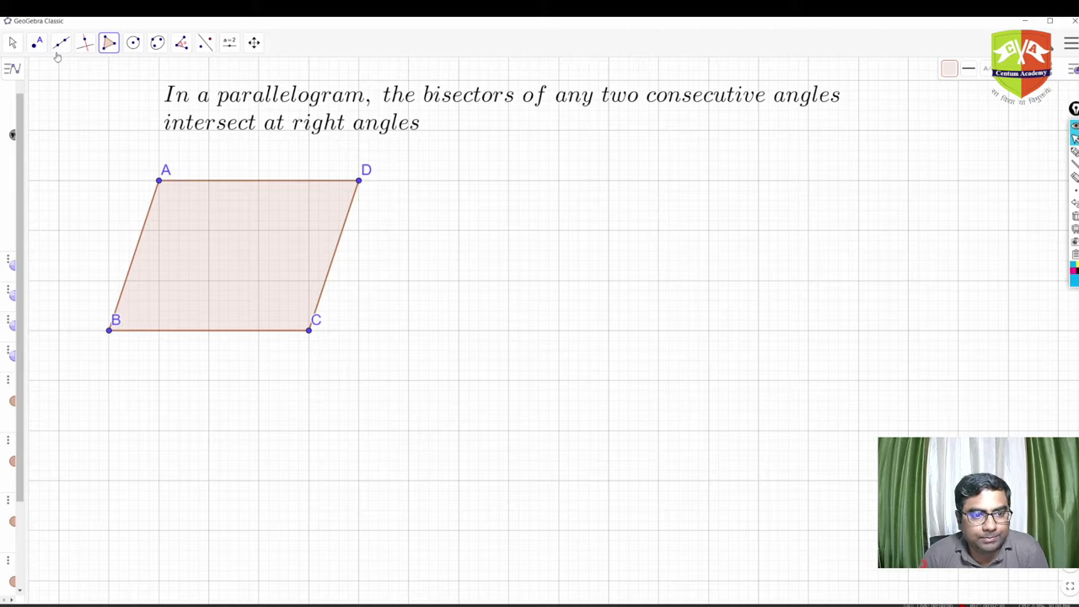
- Drag labels B and C outward from their corners, then select the Angle Bisector tool
left_click(12, 42)
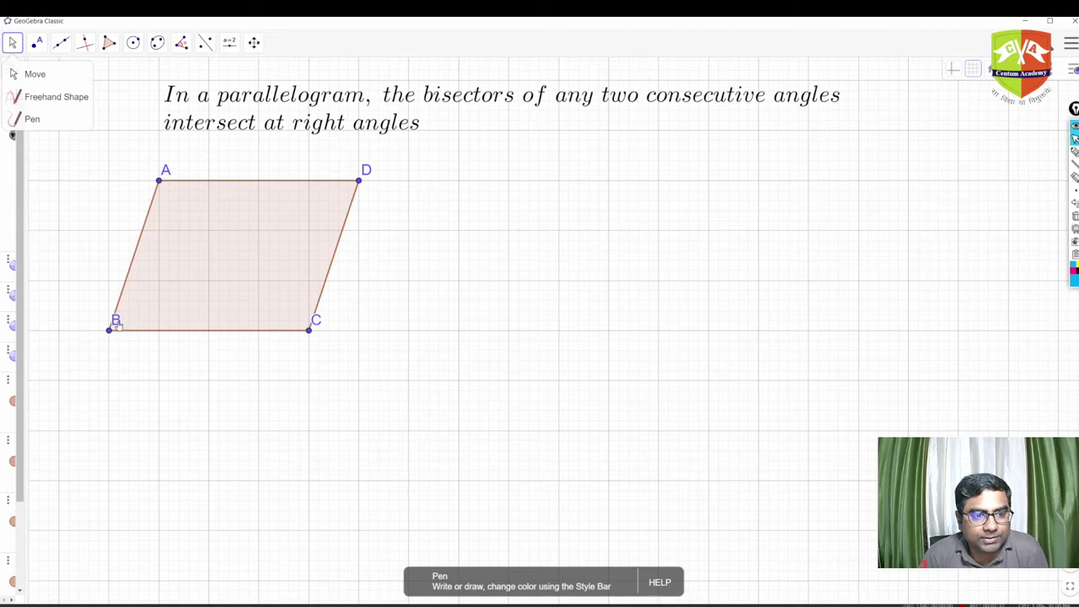
left_click_drag(118, 320, 98, 322)
left_click_drag(317, 325, 329, 329)
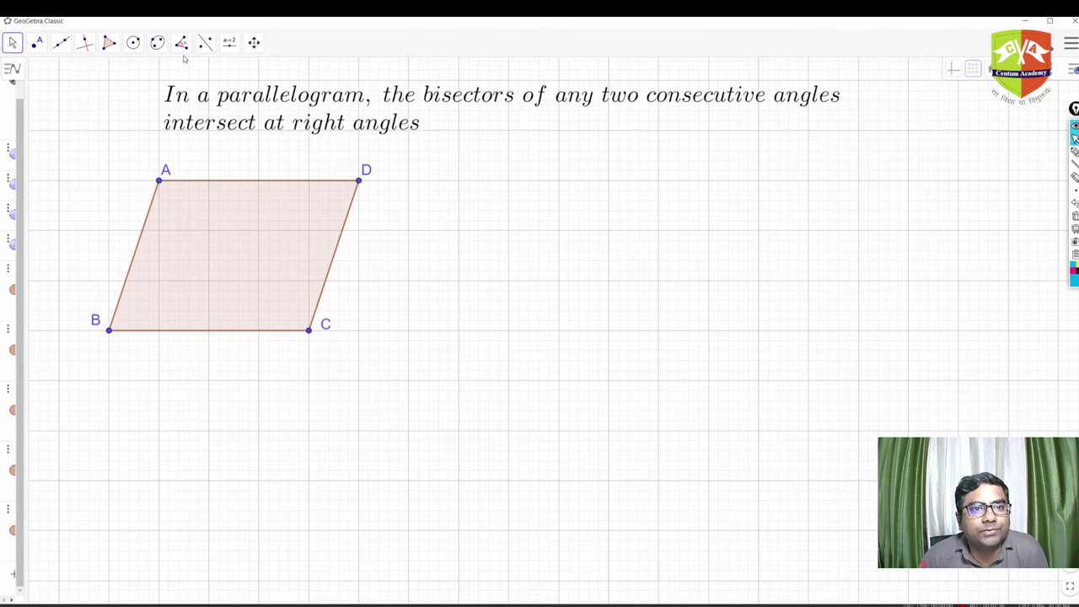
left_click(85, 44)
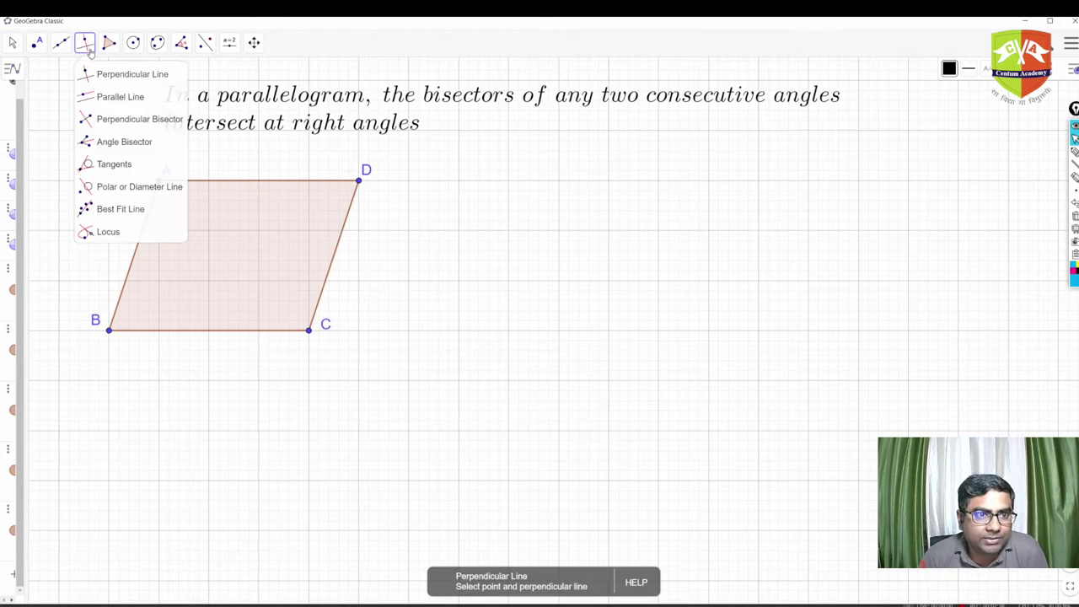
left_click(135, 141)
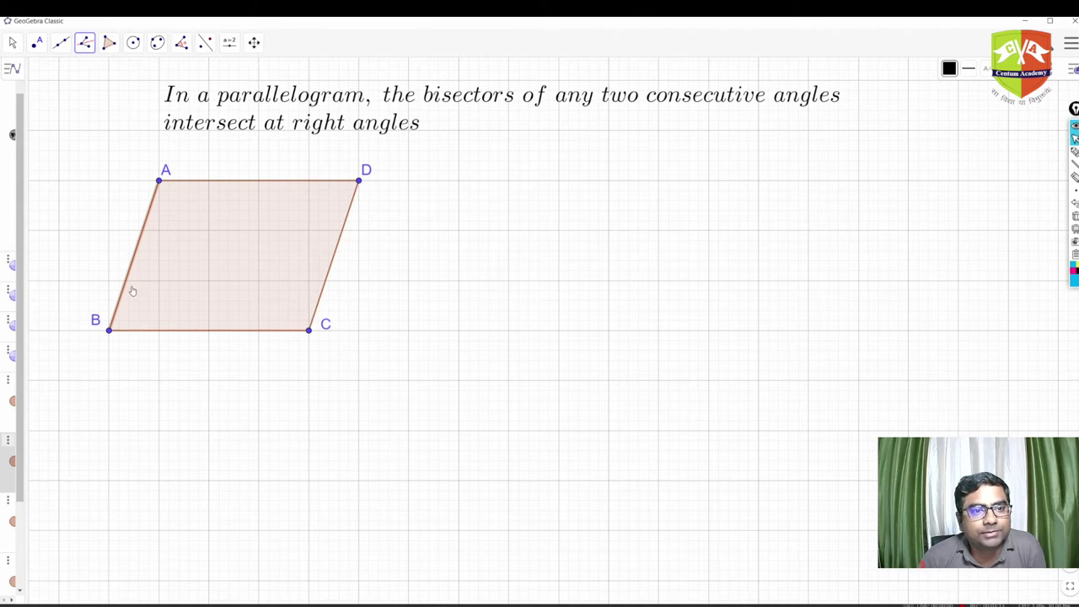
- Construct the angle bisector at B and hide its extra outer bisector line
left_click(86, 45)
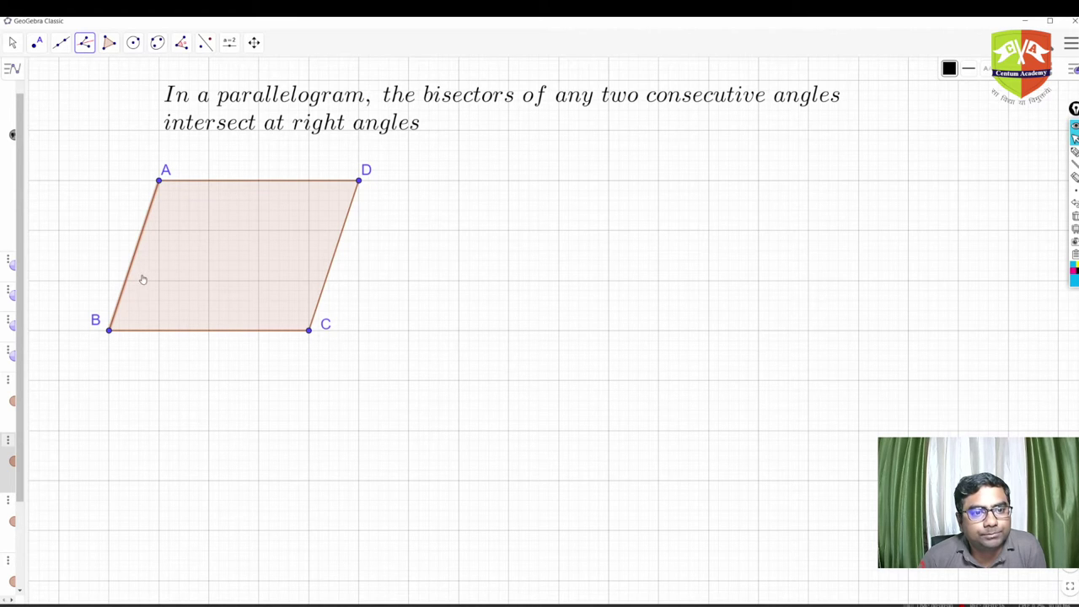
left_click(153, 334)
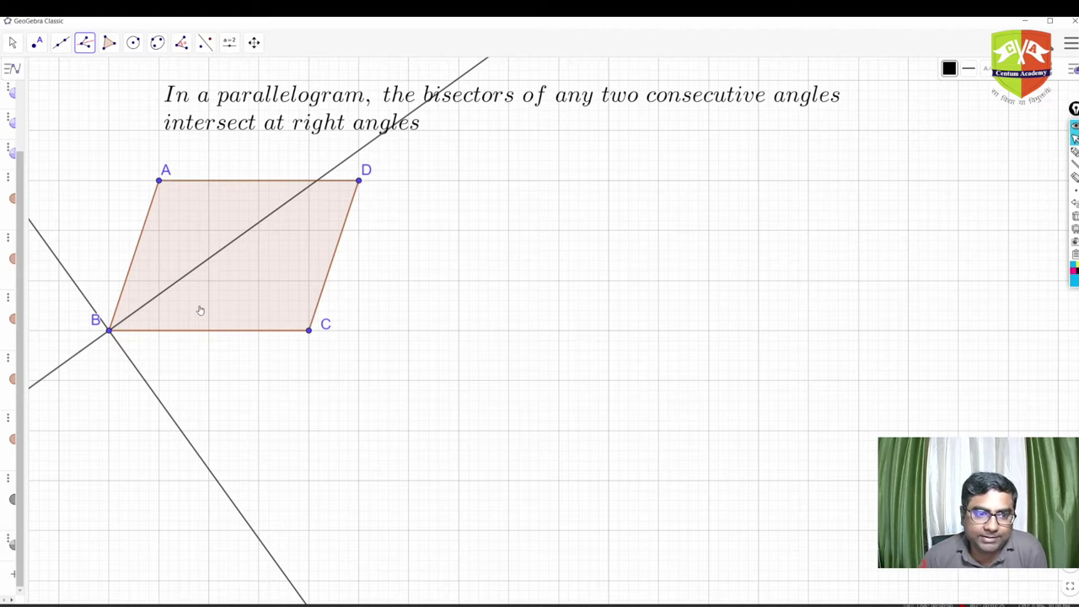
right_click(183, 431)
right_click(177, 426)
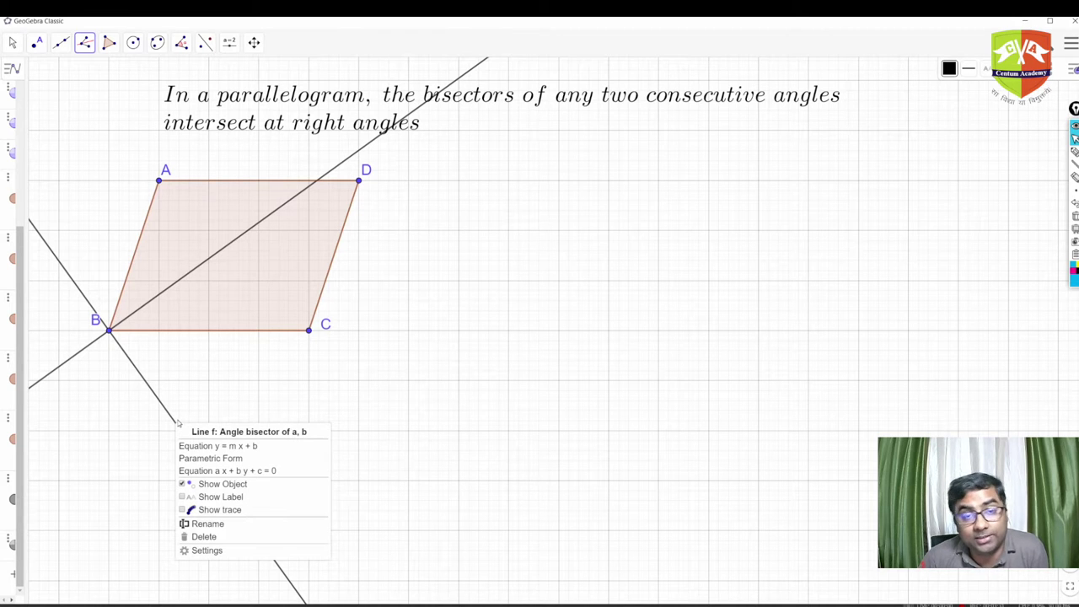
left_click(214, 485)
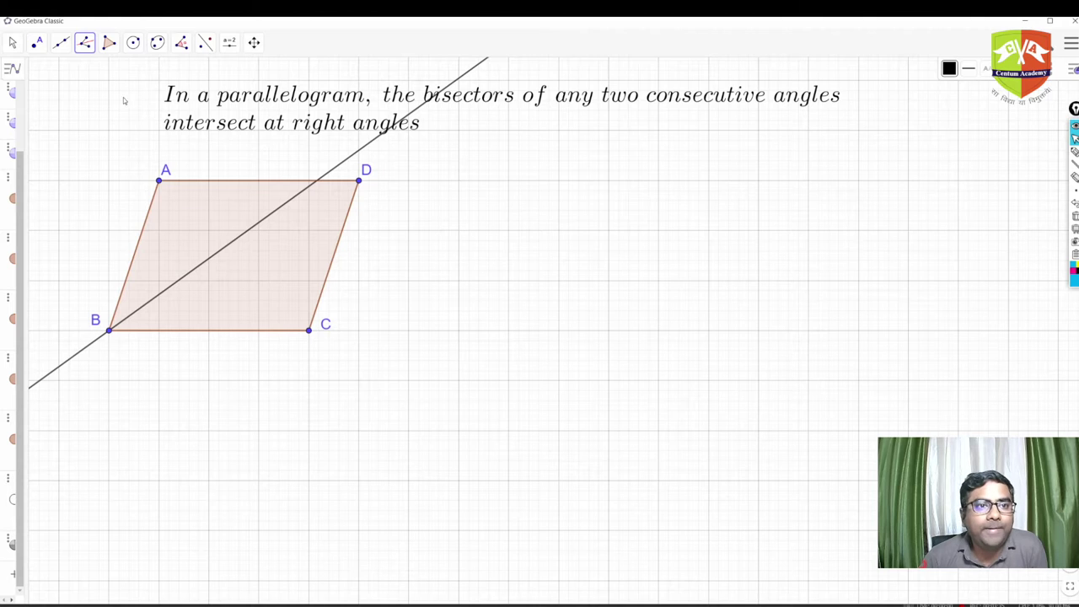
left_click(85, 42)
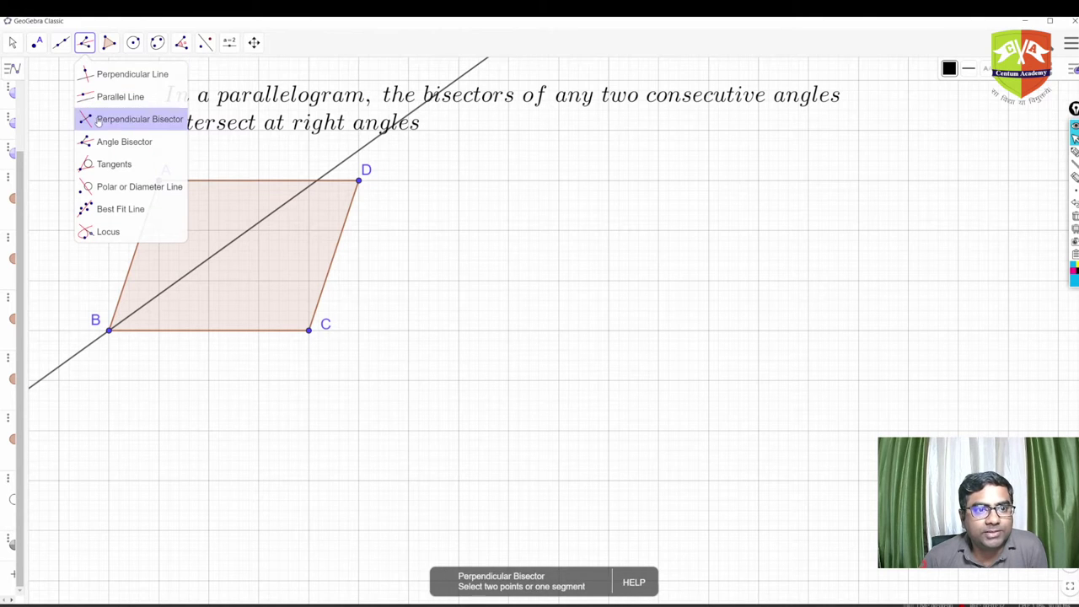
- Bisect angle C using sides CD and BC, then hide the outer bisector line
left_click(118, 143)
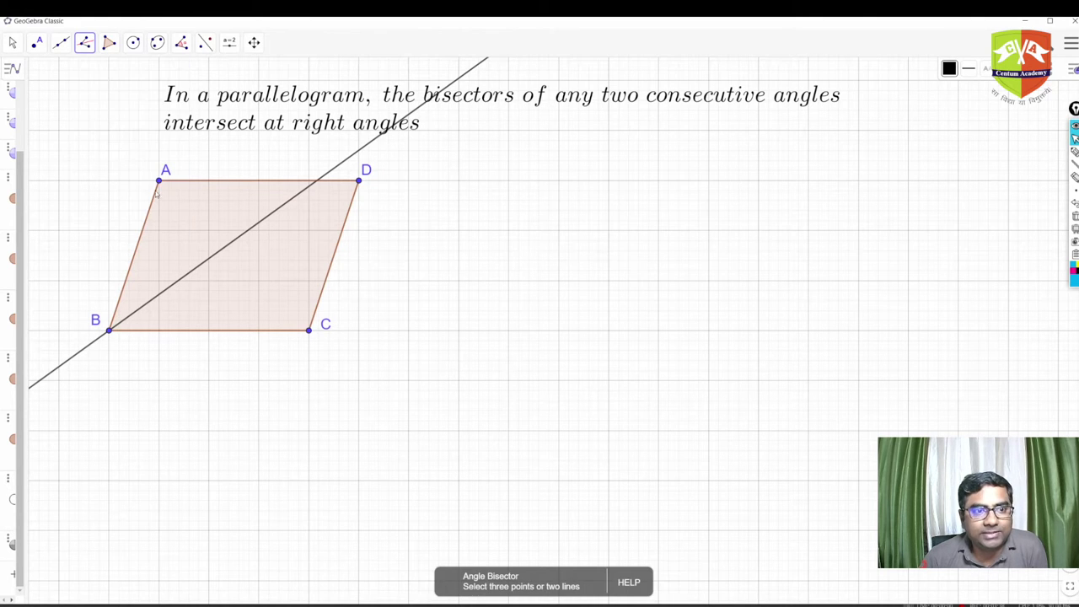
left_click(323, 296)
left_click(271, 334)
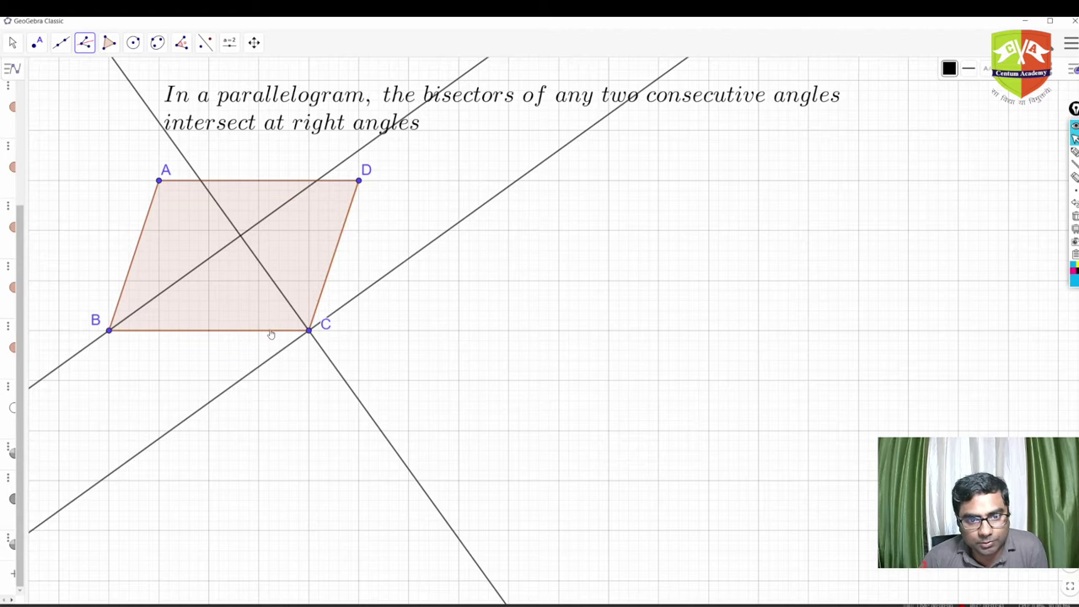
right_click(404, 263)
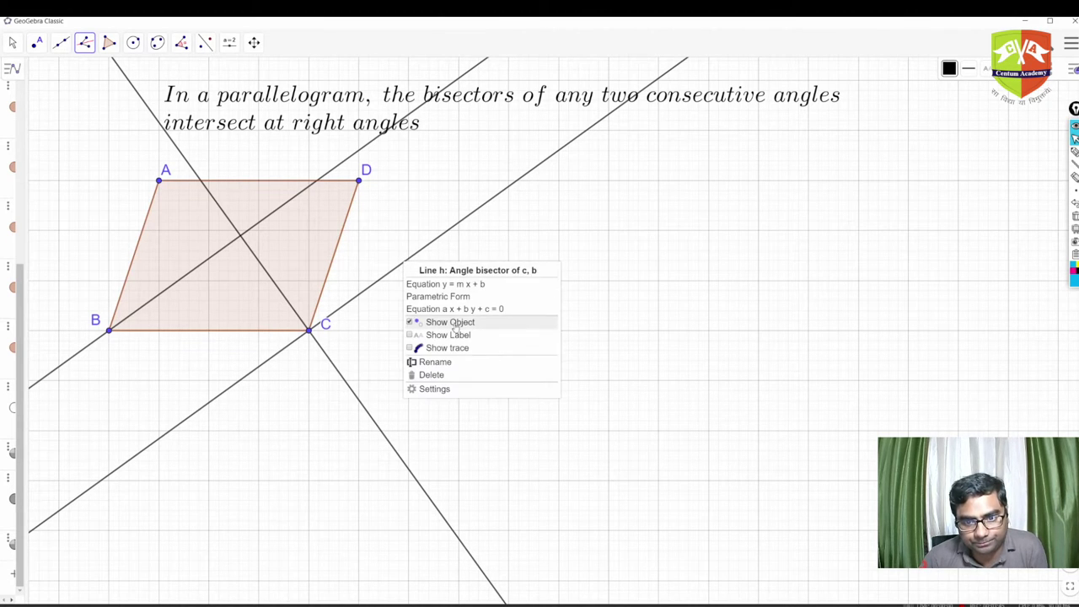
left_click(469, 322)
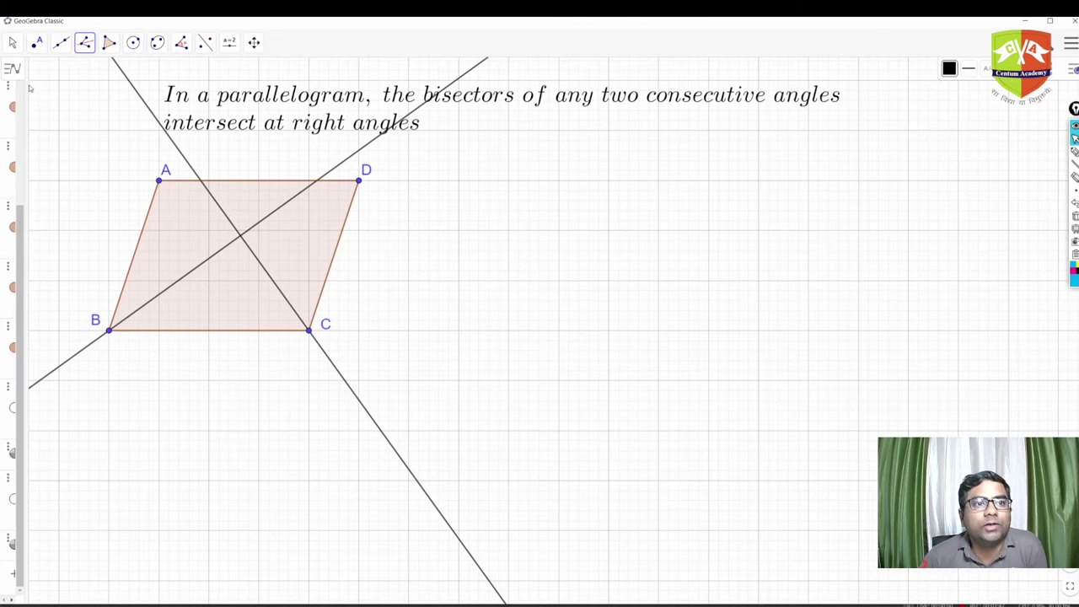
left_click(36, 42)
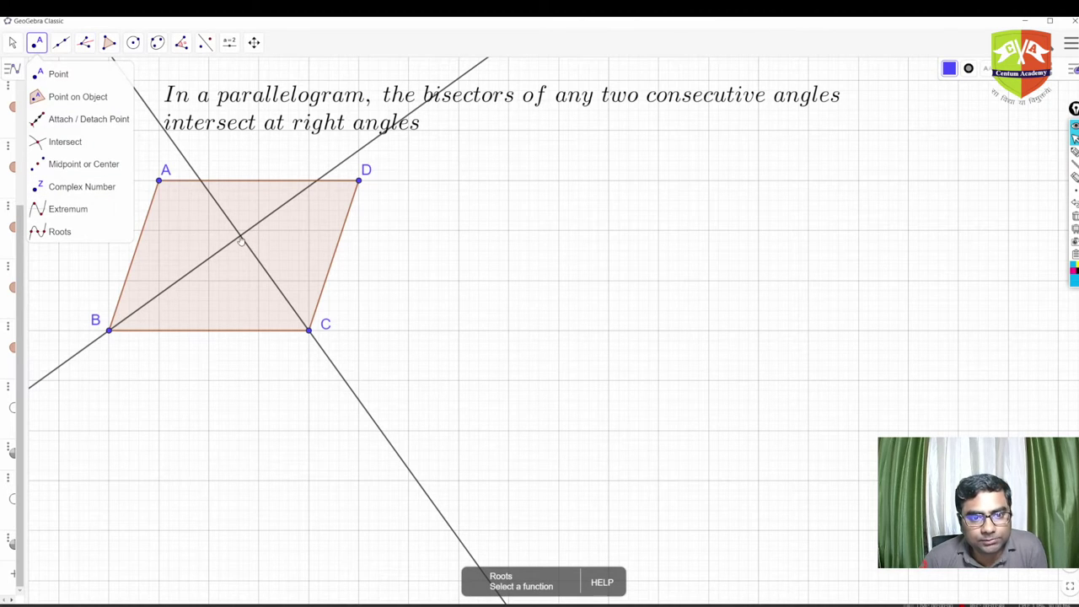
- Place point E where the two bisectors cross and hide the bisector through C
left_click(242, 239)
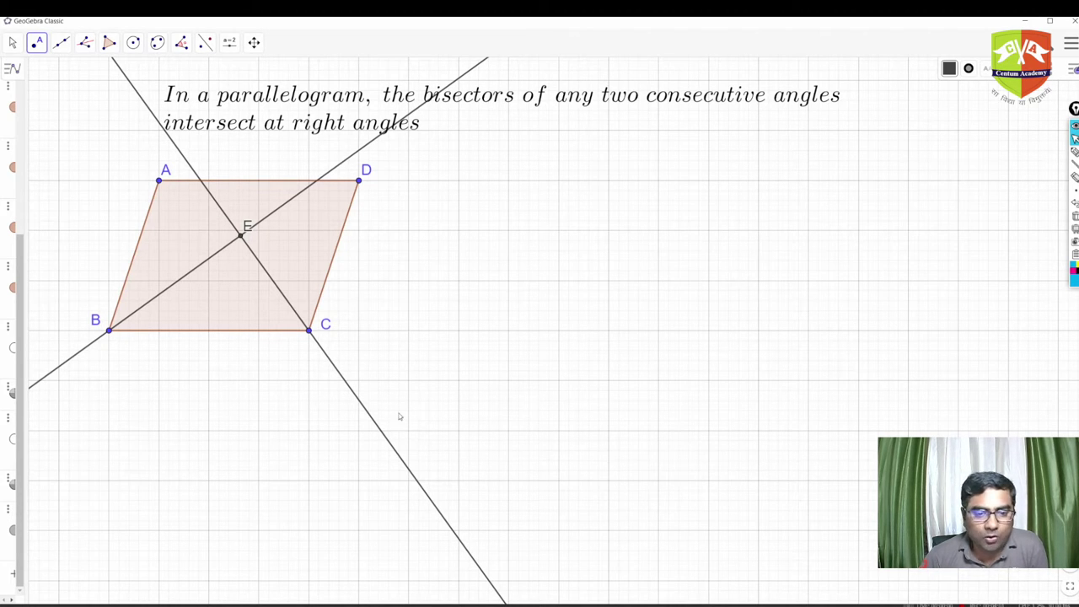
right_click(367, 417)
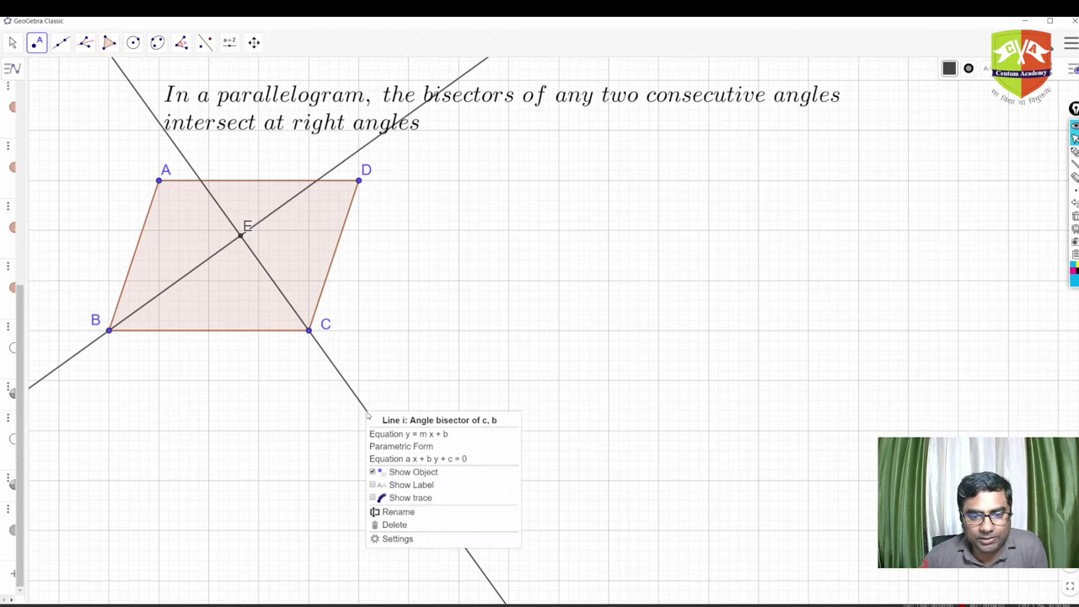
left_click(399, 473)
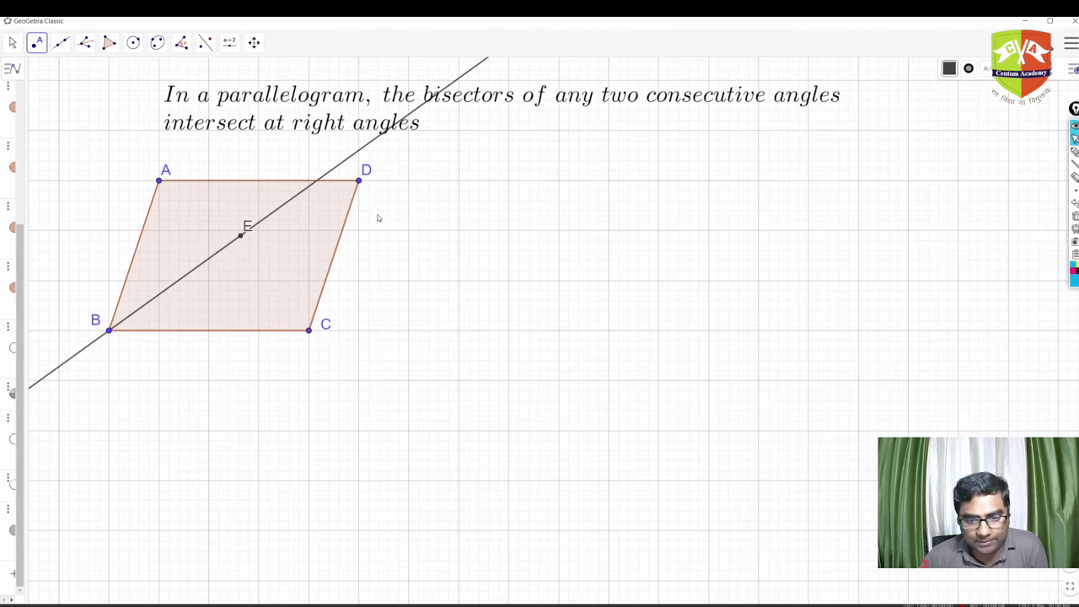
- Hide the bisector through B, restoring the theorem text after accidentally hiding it
right_click(368, 149)
left_click(391, 167)
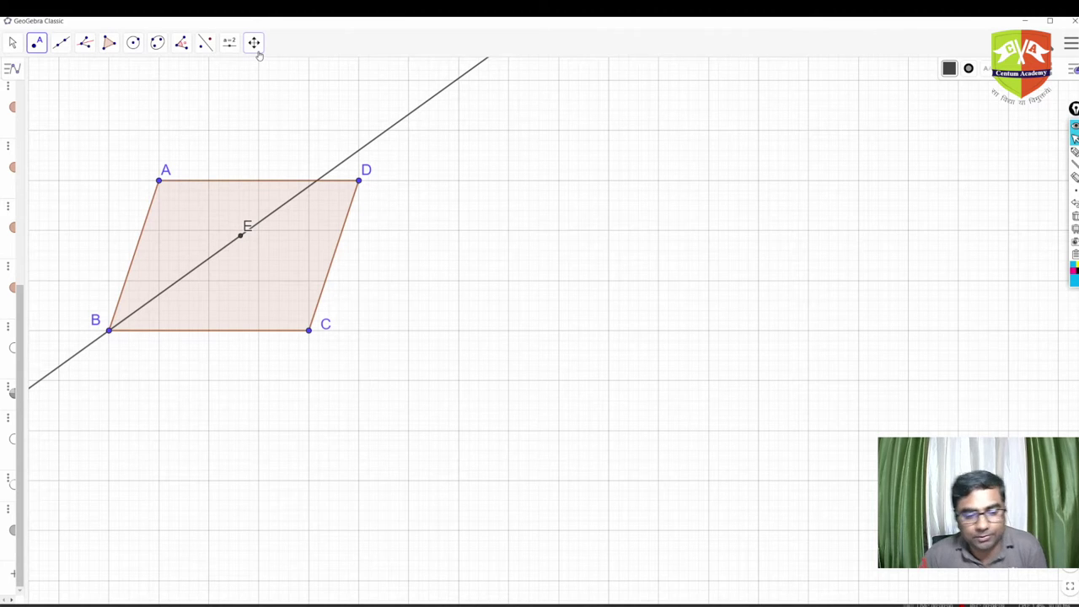
key("ctrl+z")
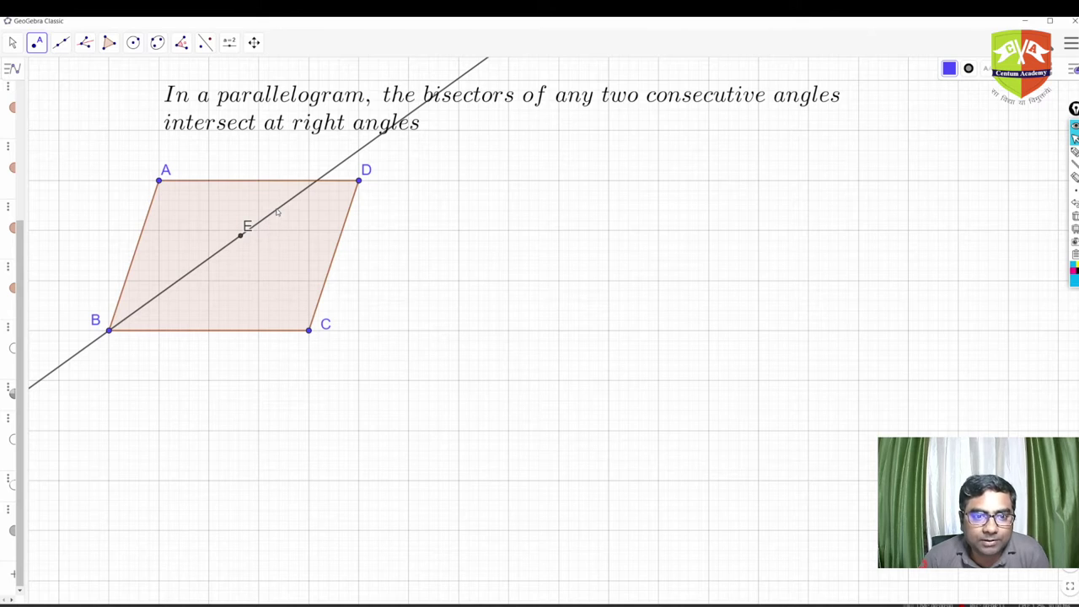
right_click(278, 213)
right_click(335, 173)
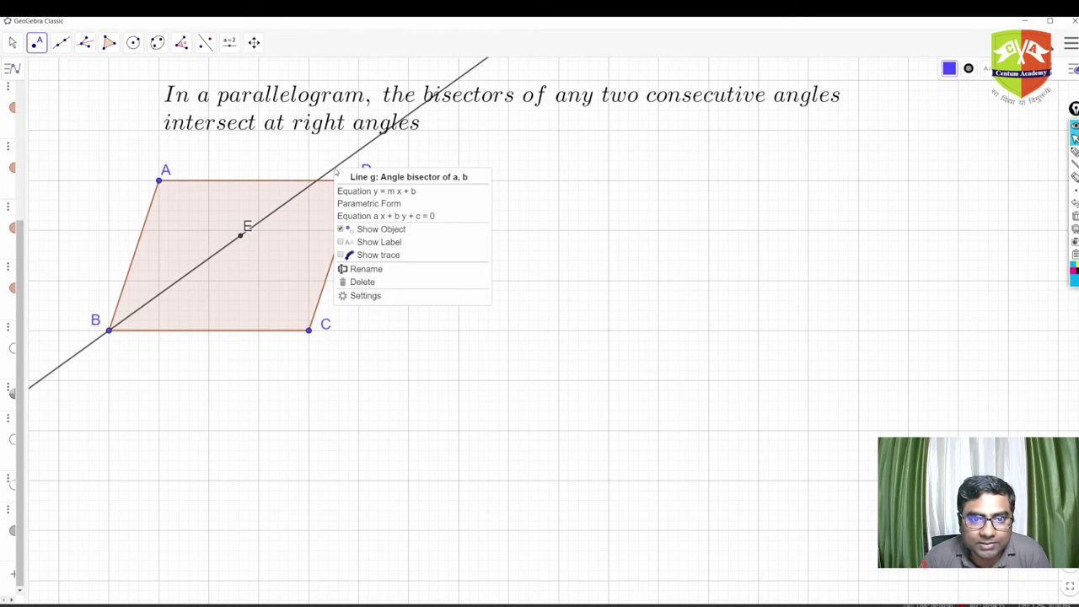
left_click(371, 233)
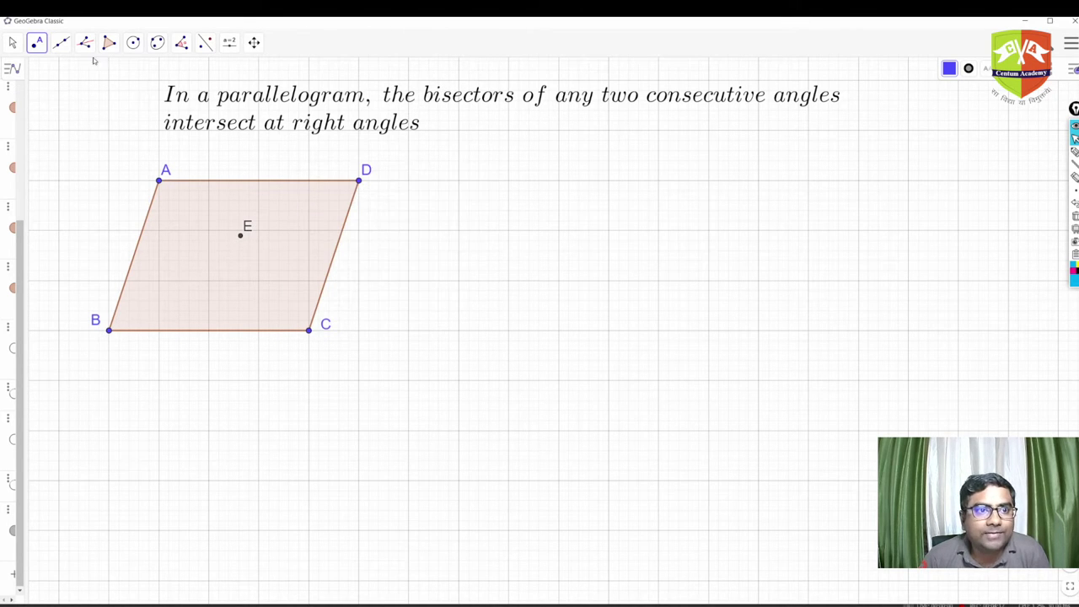
left_click(60, 42)
- Draw segment BE from B to E and segment CE from C to E
left_click(94, 94)
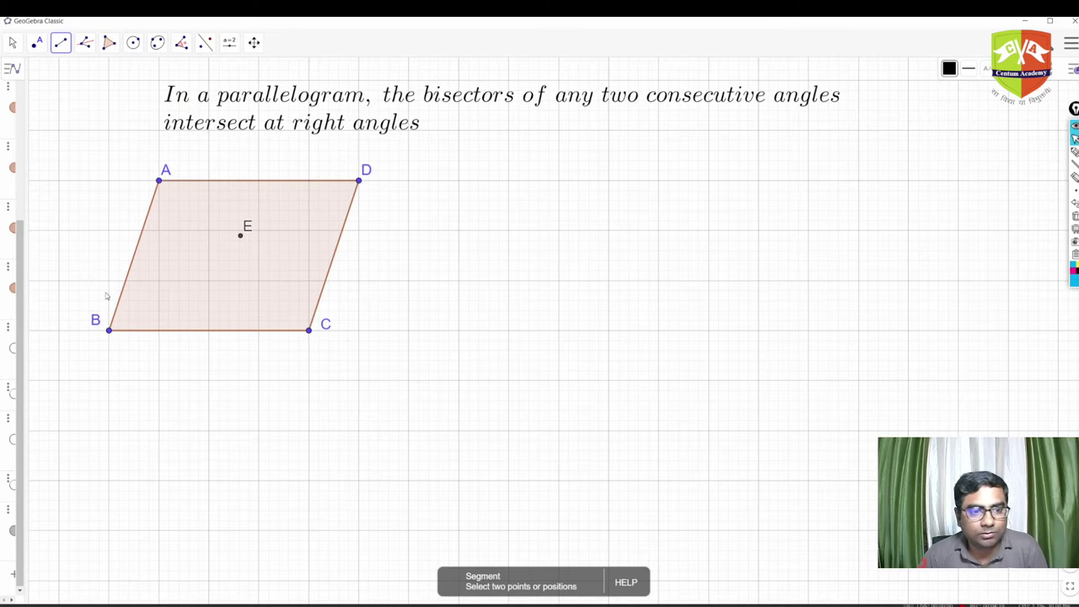
left_click(109, 330)
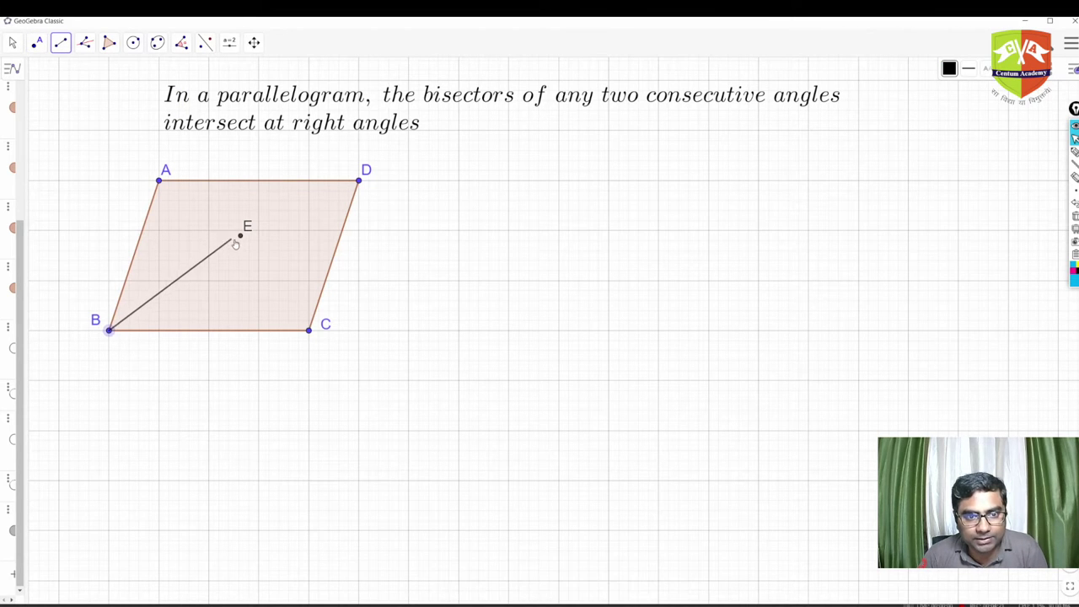
left_click(242, 239)
left_click(308, 330)
left_click(242, 239)
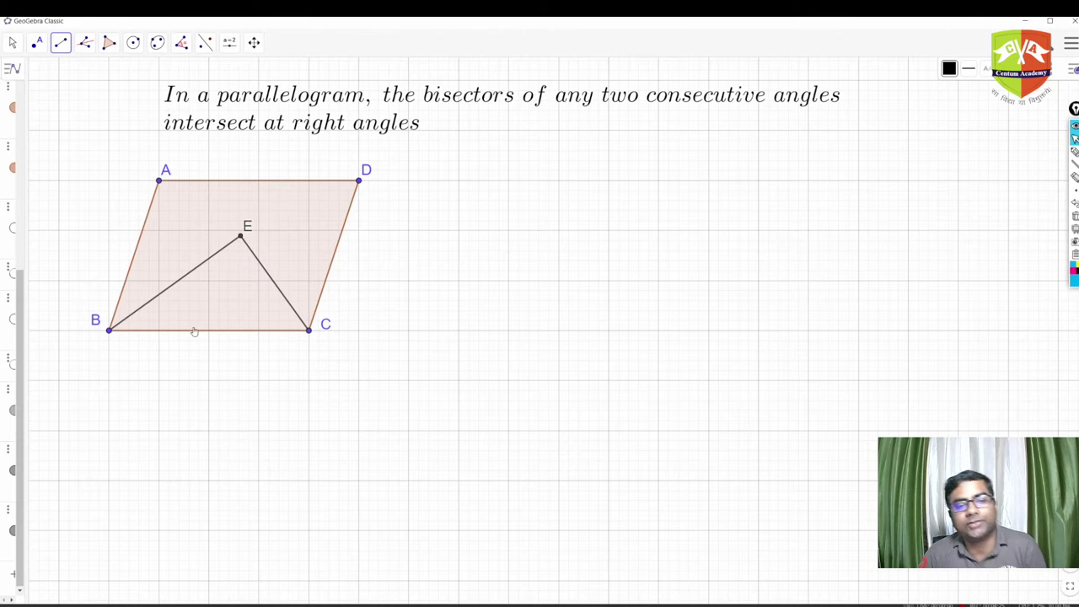